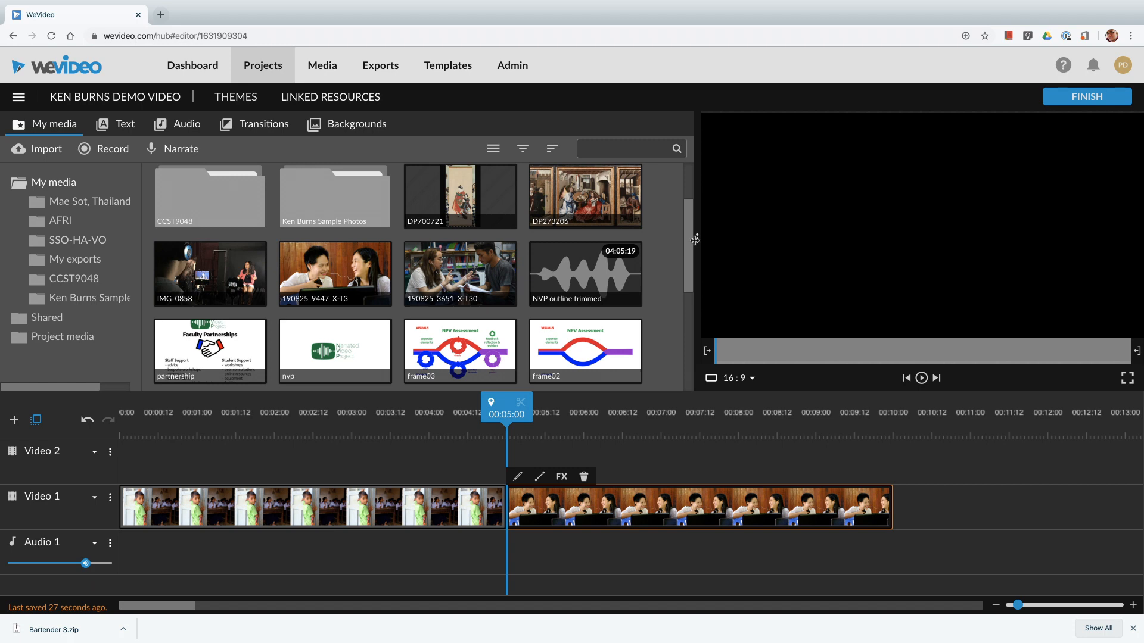
# - Enlarge the preview area and scrub the playhead back through the first clip on Video 1
pyautogui.moveTo(697, 240); pyautogui.dragTo(411, 279)
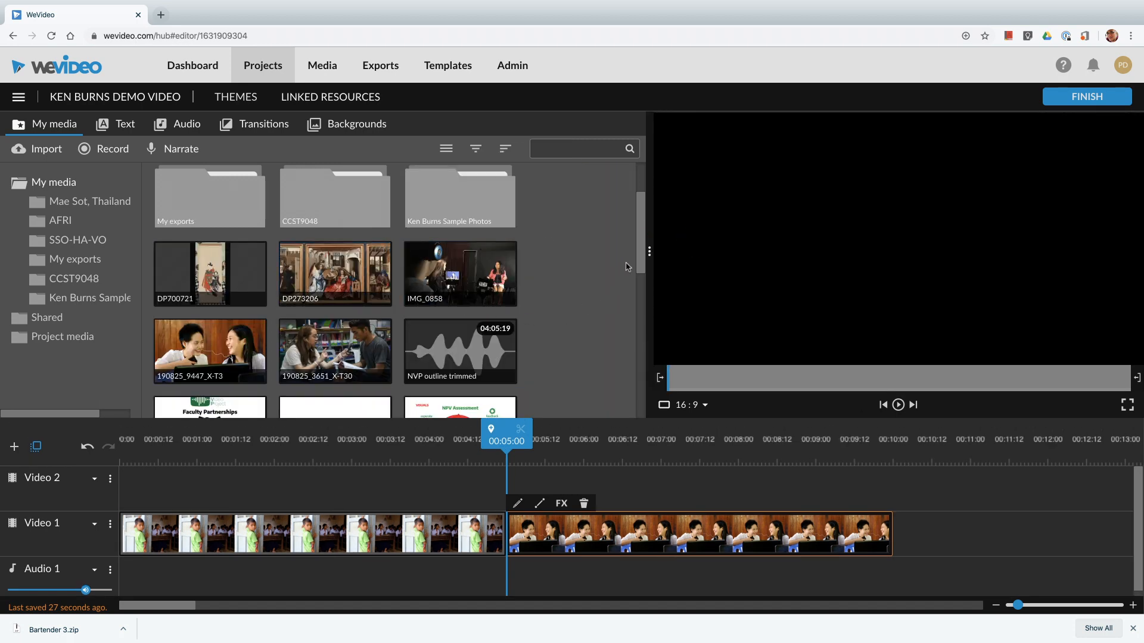
pyautogui.moveTo(648, 250); pyautogui.dragTo(620, 246)
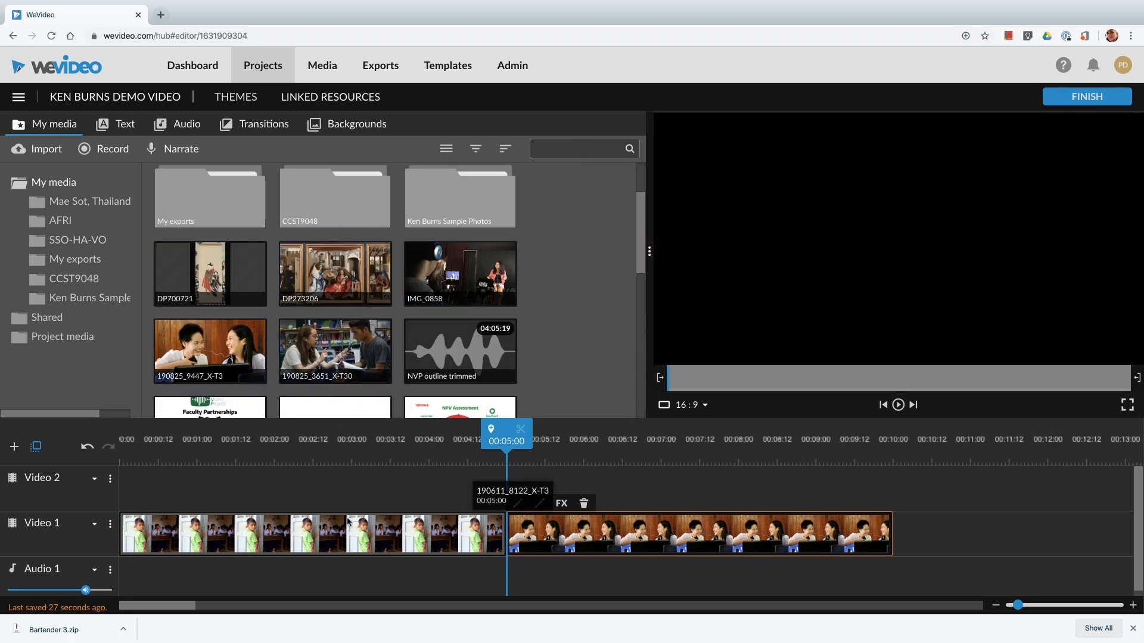
pyautogui.click(317, 490)
pyautogui.moveTo(498, 441); pyautogui.dragTo(288, 439)
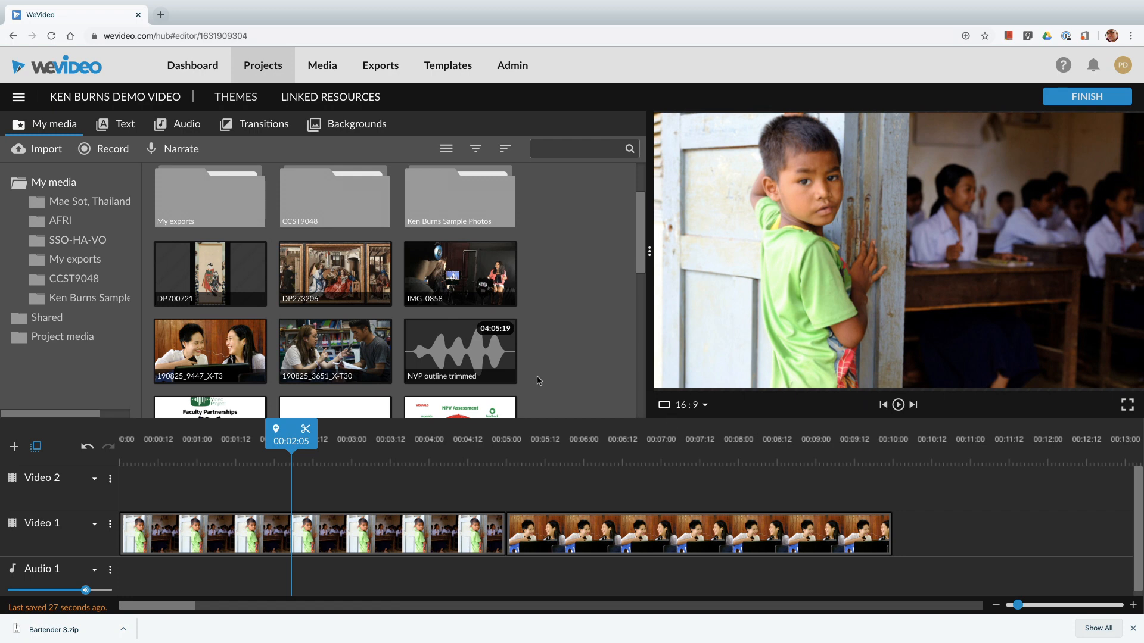
pyautogui.moveTo(283, 436); pyautogui.dragTo(145, 440)
# - Open the first clip on Video 1 for editing and show its Animation start settings
pyautogui.click(249, 530)
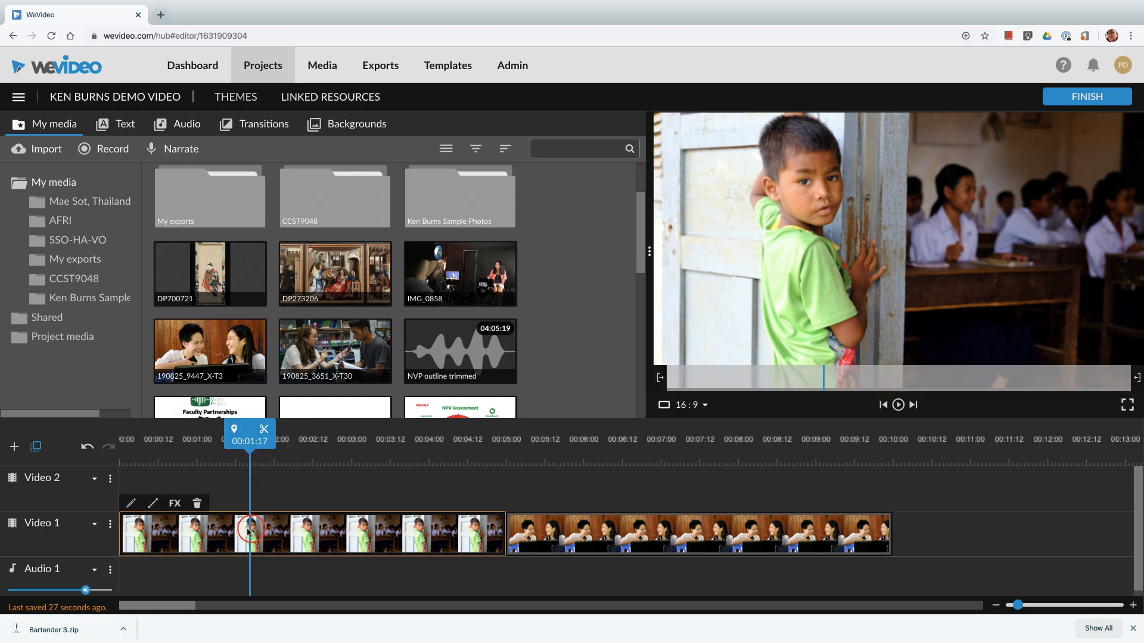
pyautogui.doubleClick(262, 544)
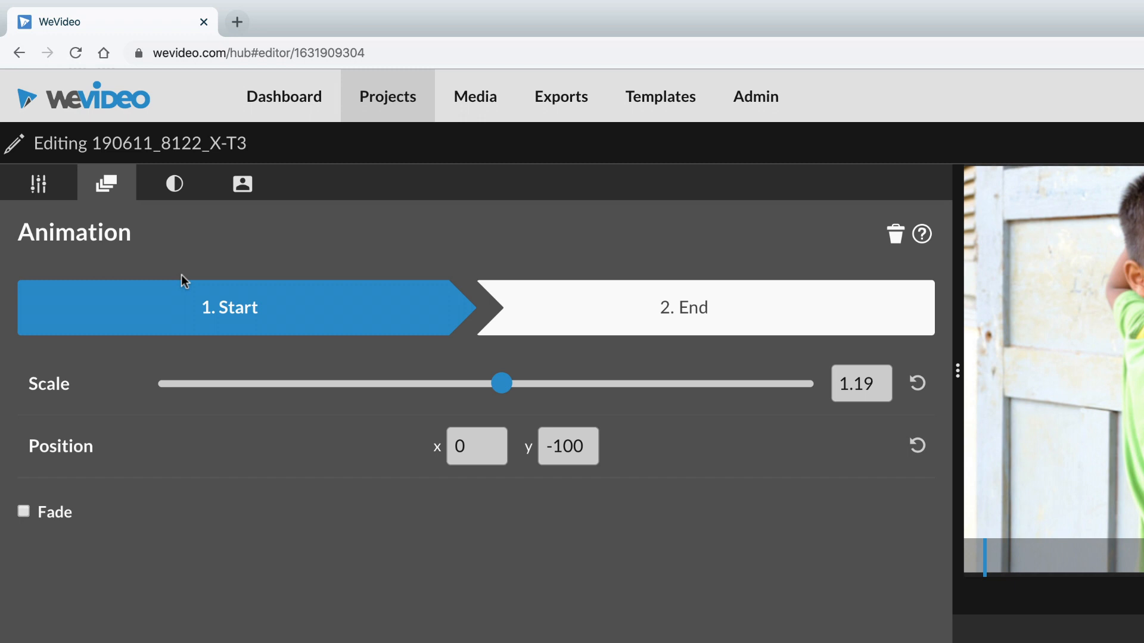
pyautogui.click(41, 186)
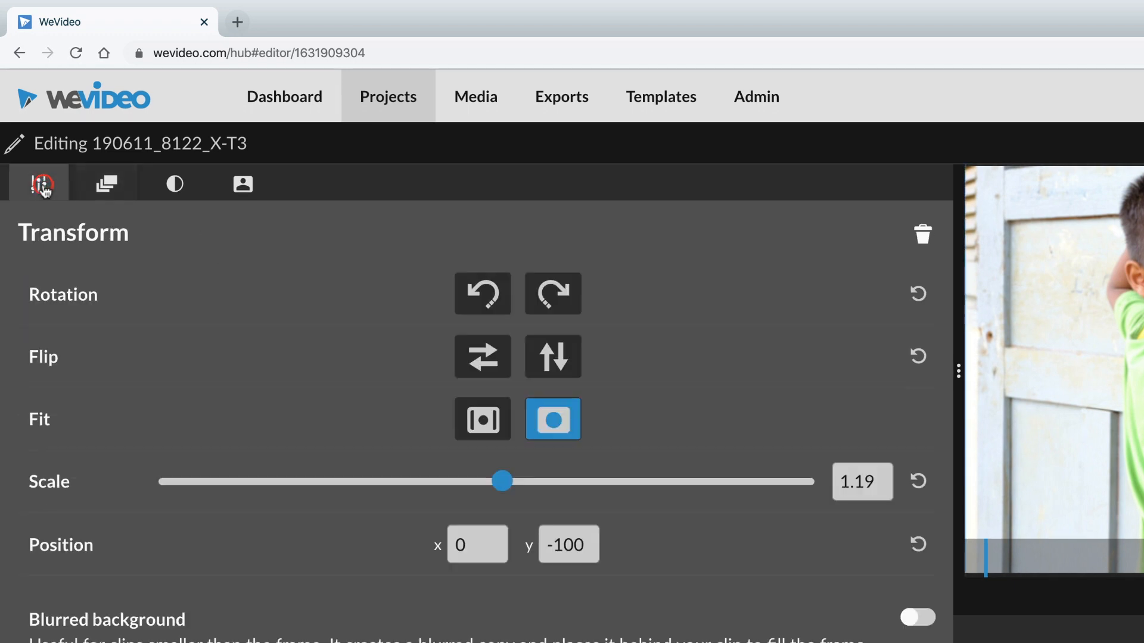
pyautogui.click(105, 186)
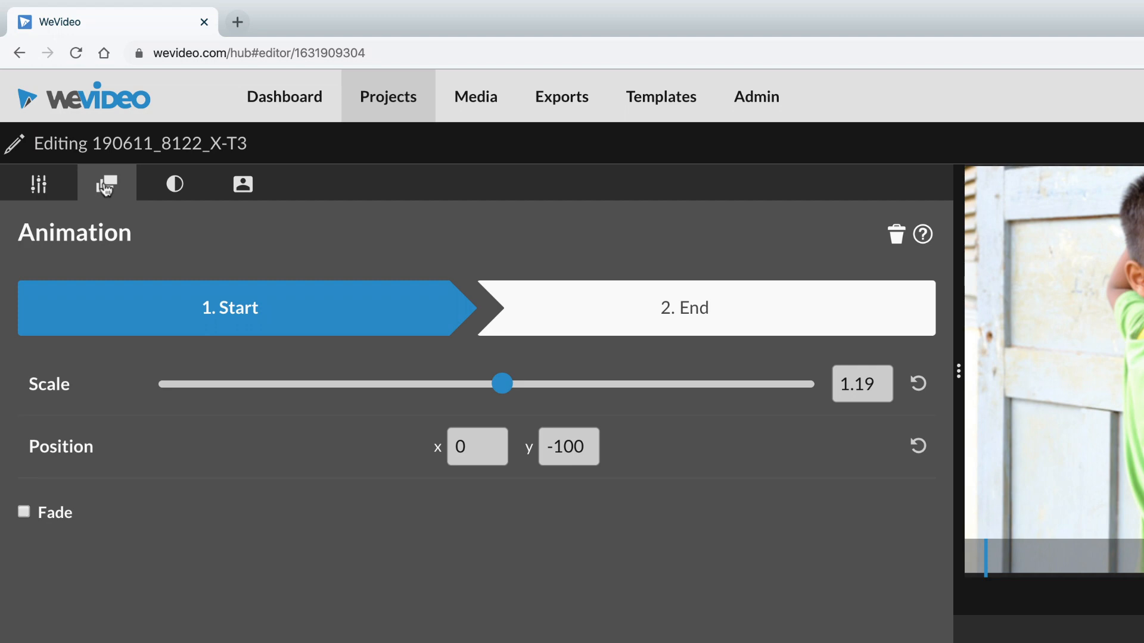
pyautogui.click(191, 302)
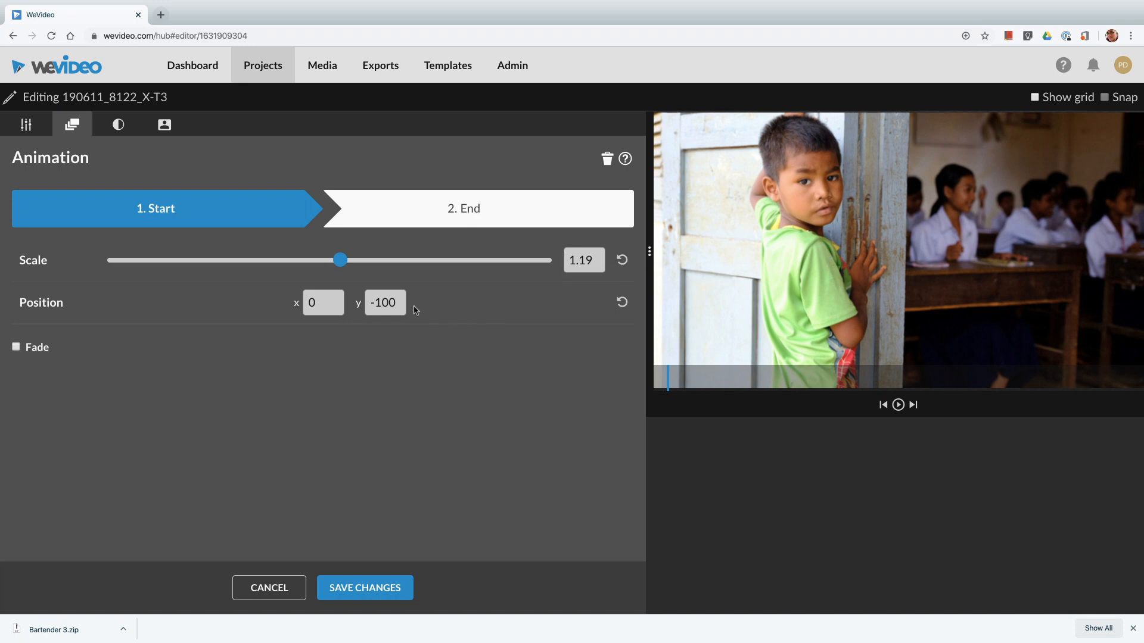
# - Frame the boy's face as the animation start, at scale 2.48 and position about x -705, y -233
pyautogui.moveTo(340, 260); pyautogui.dragTo(409, 260)
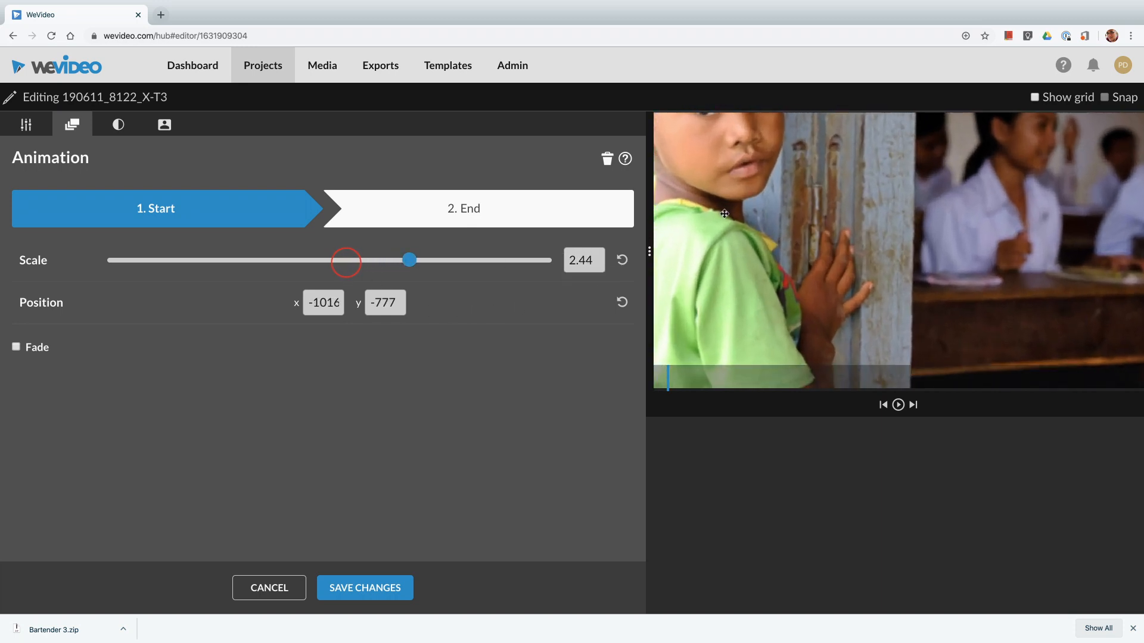
pyautogui.moveTo(724, 191); pyautogui.dragTo(840, 354)
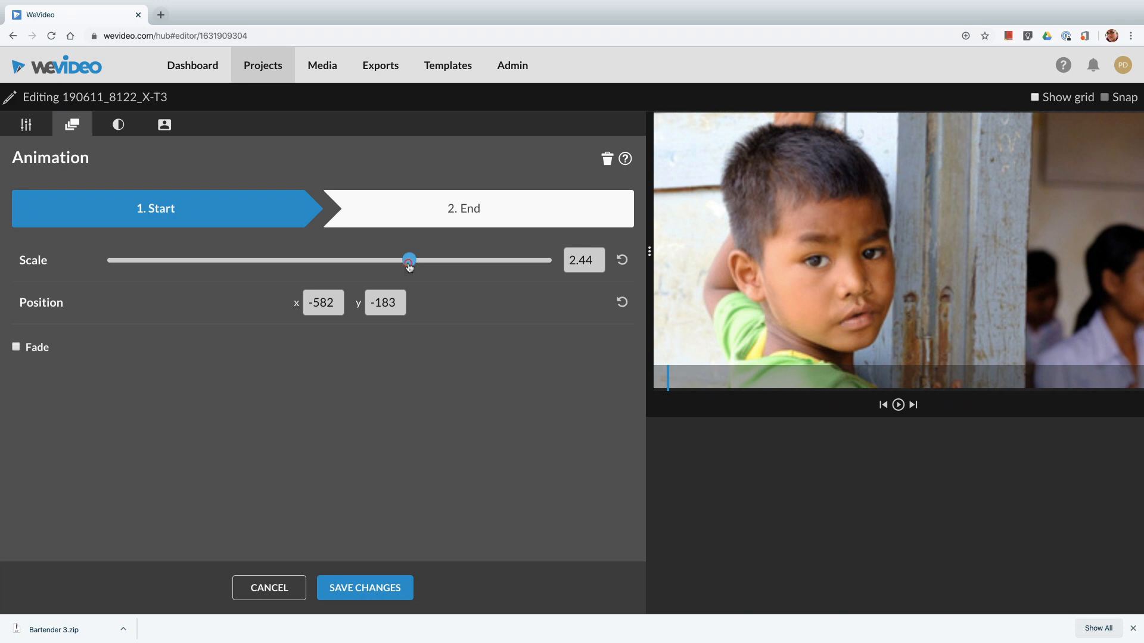
pyautogui.moveTo(409, 260)
pyautogui.mouseDown()
pyautogui.moveTo(469, 260)
pyautogui.moveTo(411, 266)
pyautogui.mouseUp()
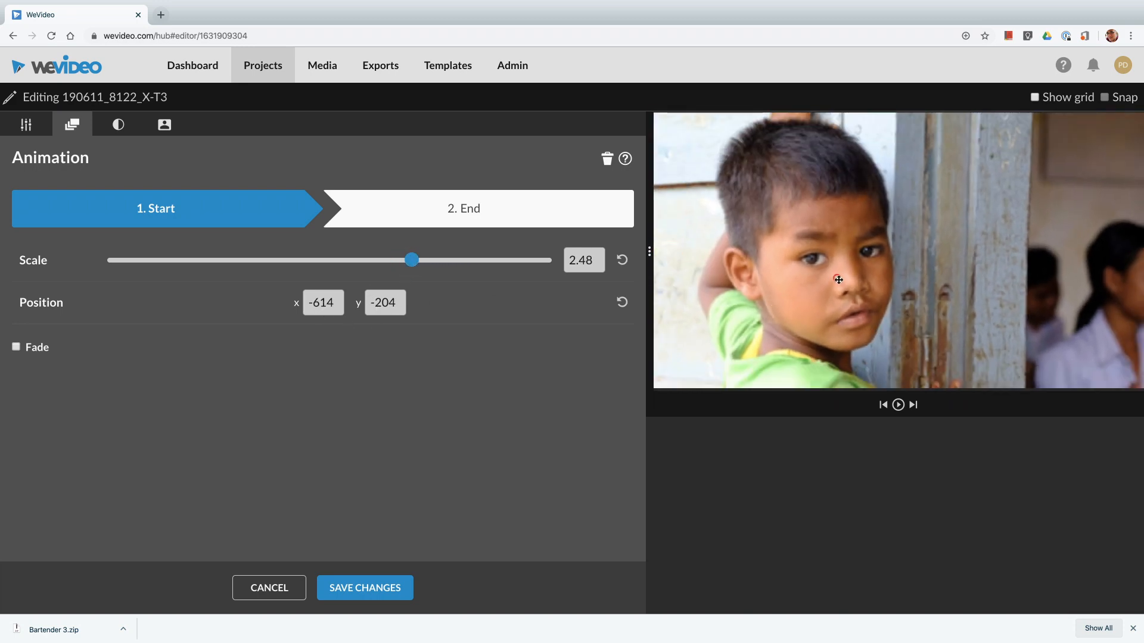
pyautogui.moveTo(813, 254)
pyautogui.mouseDown()
pyautogui.moveTo(777, 262)
pyautogui.moveTo(813, 271)
pyautogui.mouseUp()
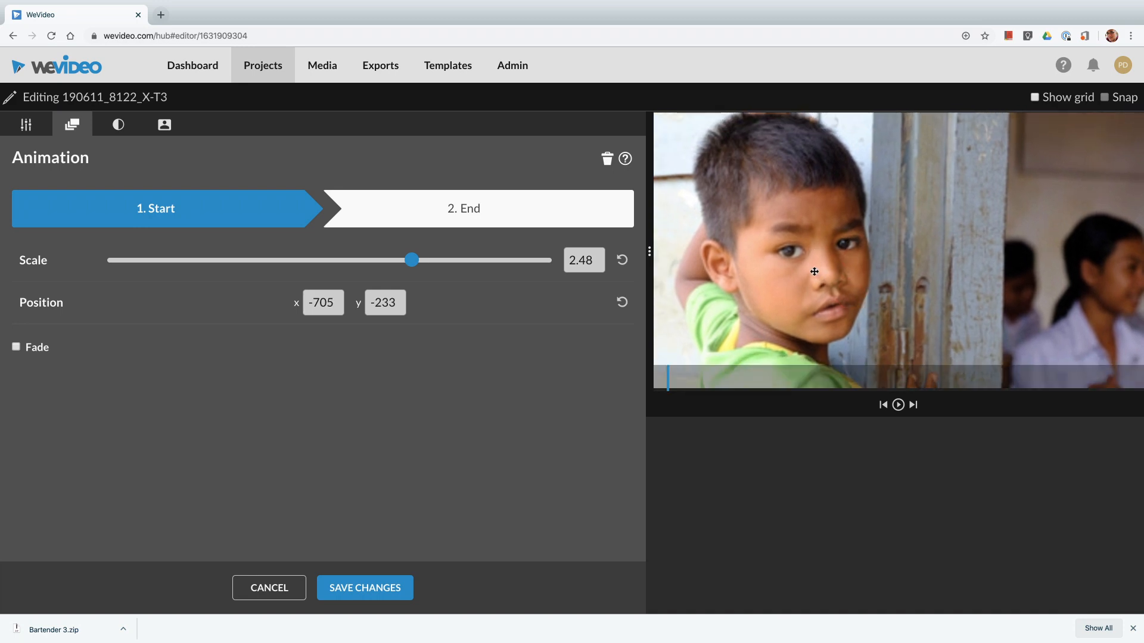
# - Frame the nearest schoolgirl as the animation end, at scale 3.28 and position about x -2835, y -773, then preview and save
pyautogui.click(527, 213)
pyautogui.moveTo(868, 260); pyautogui.dragTo(699, 248)
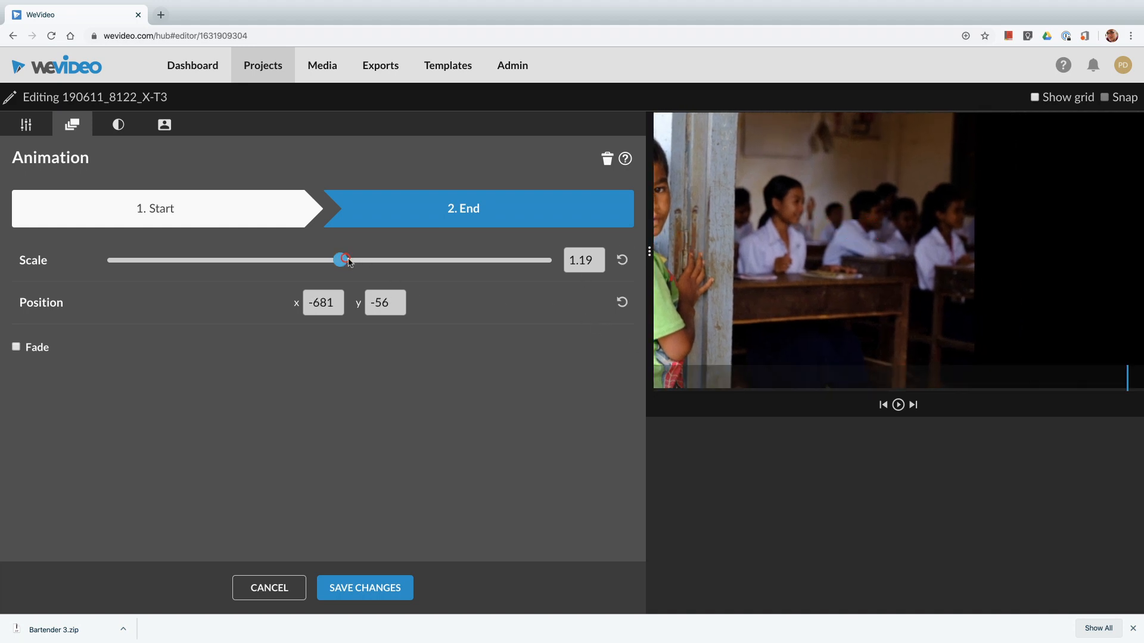
pyautogui.moveTo(345, 260); pyautogui.dragTo(432, 260)
pyautogui.moveTo(877, 237); pyautogui.dragTo(786, 281)
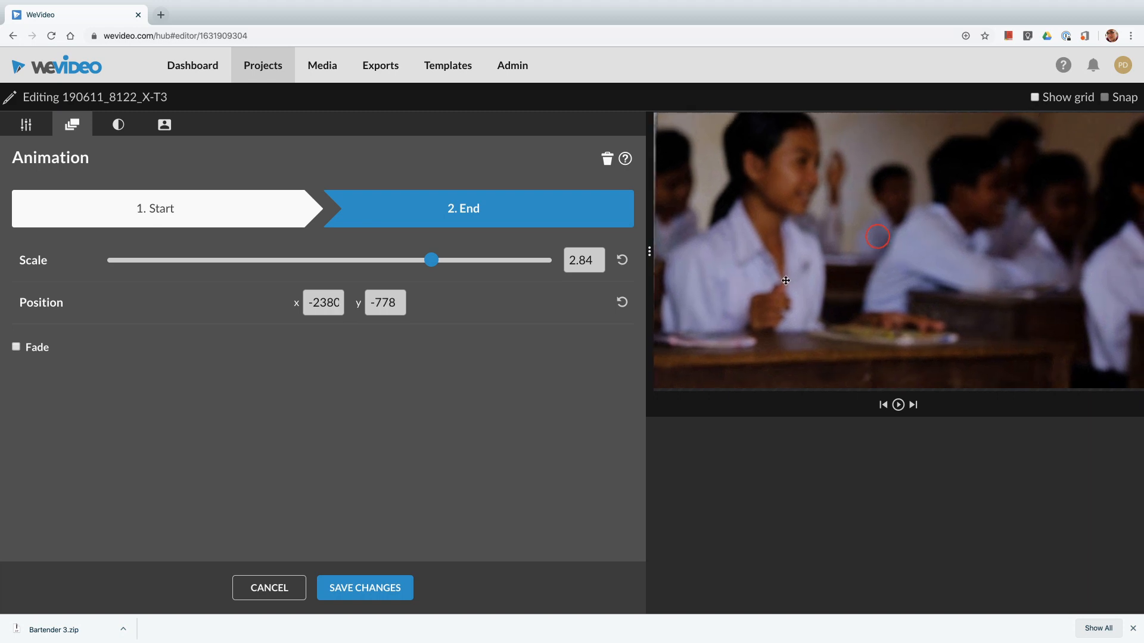
pyautogui.moveTo(434, 264); pyautogui.dragTo(456, 260)
pyautogui.moveTo(785, 240); pyautogui.dragTo(761, 302)
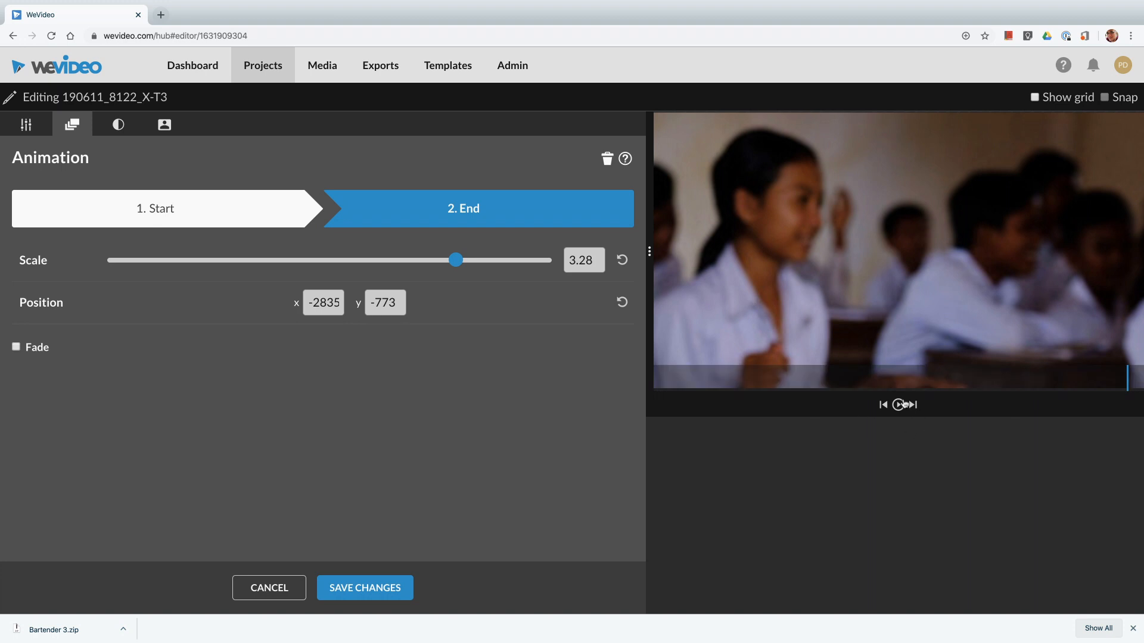
pyautogui.click(898, 404)
pyautogui.click(365, 588)
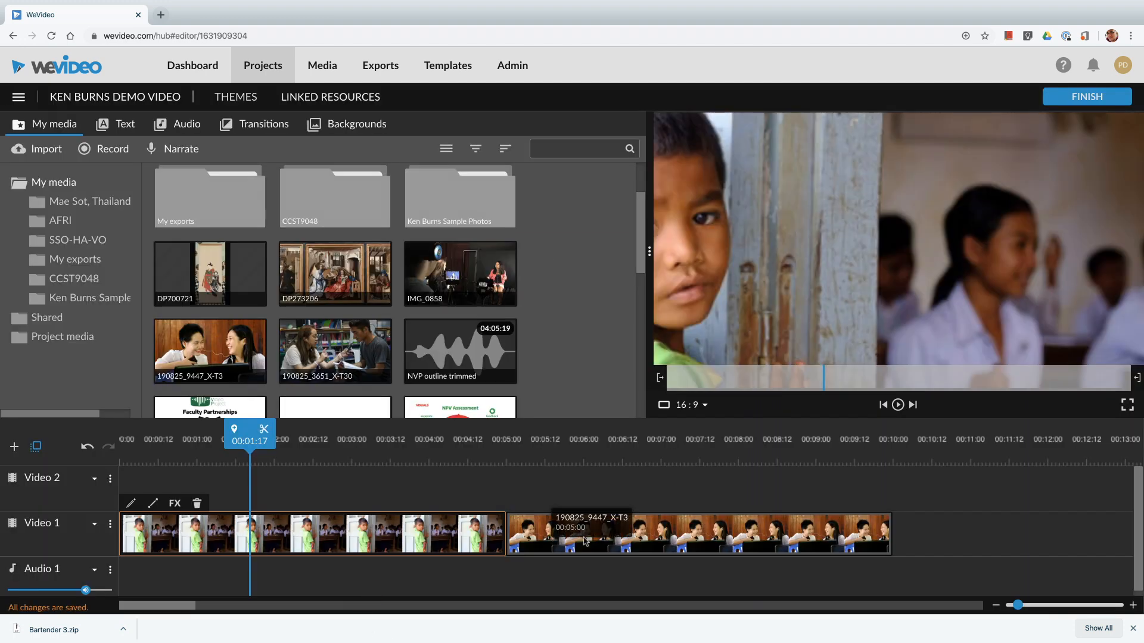
# - Edit the second clip's animation start to frame the short-haired person's face at scale 3 and position about x -488, y -768
pyautogui.doubleClick(667, 542)
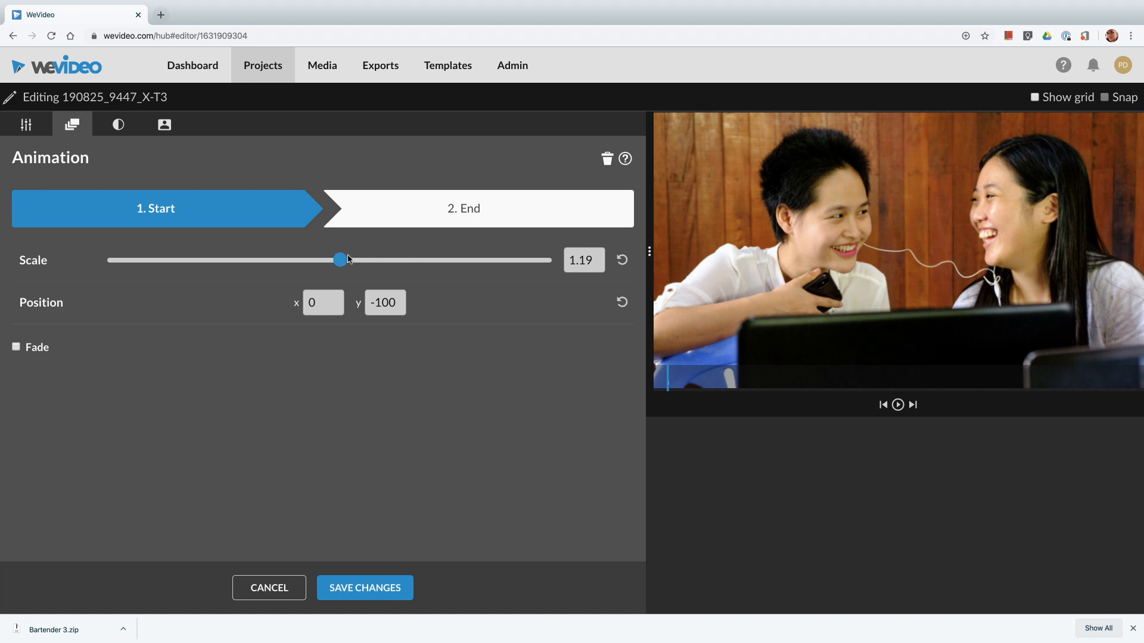
pyautogui.click(248, 587)
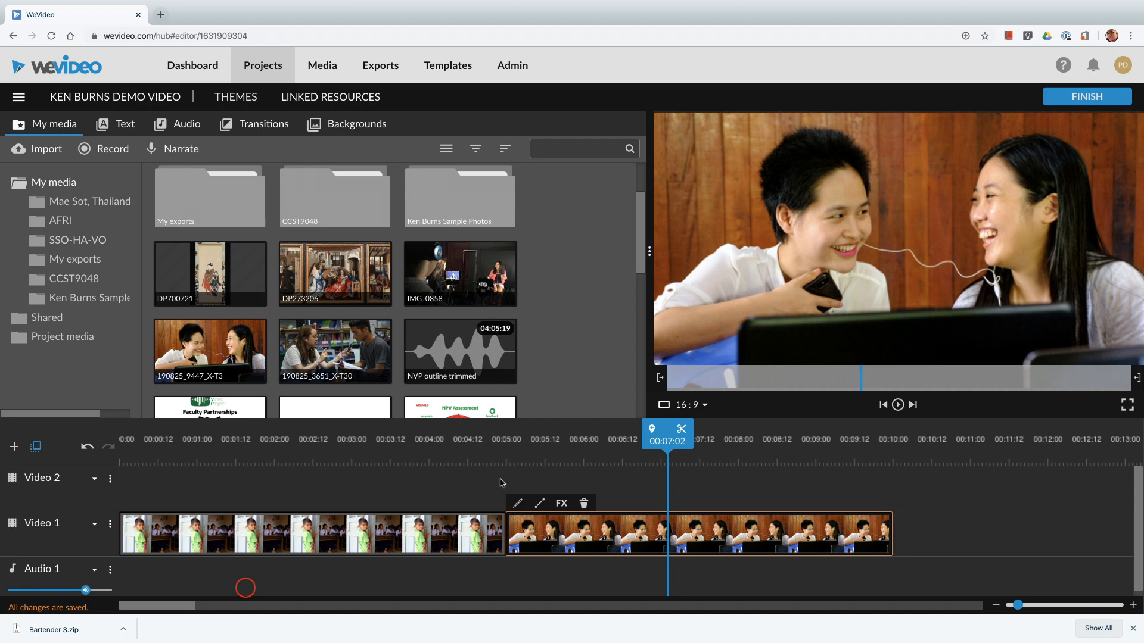
pyautogui.doubleClick(674, 532)
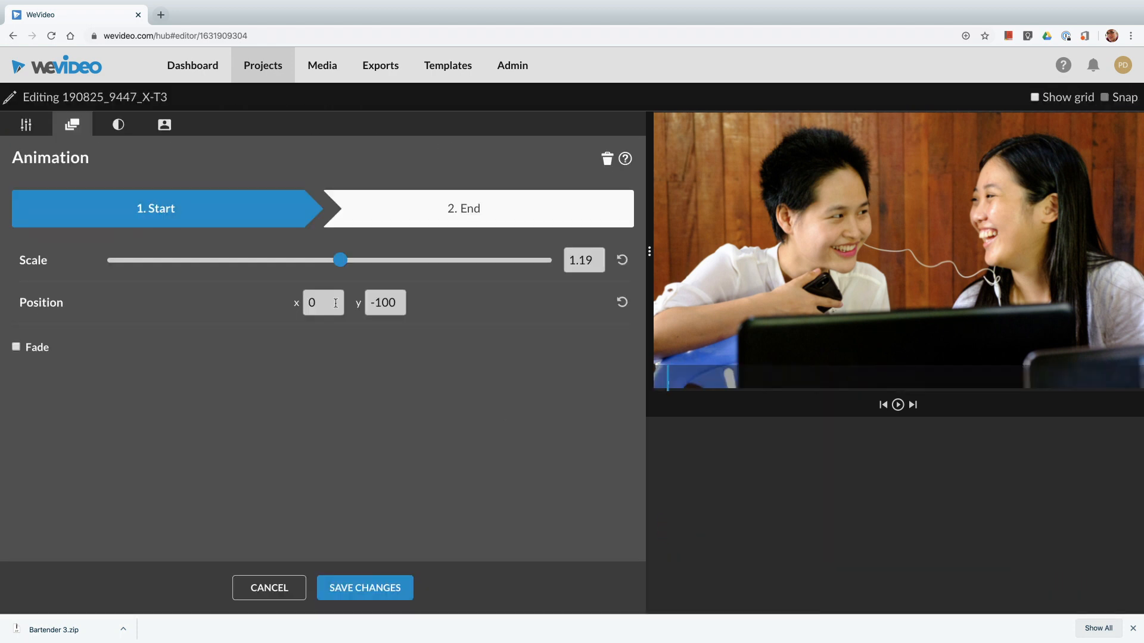
pyautogui.click(26, 115)
pyautogui.click(84, 125)
pyautogui.moveTo(348, 263); pyautogui.dragTo(444, 262)
pyautogui.moveTo(747, 221); pyautogui.dragTo(996, 298)
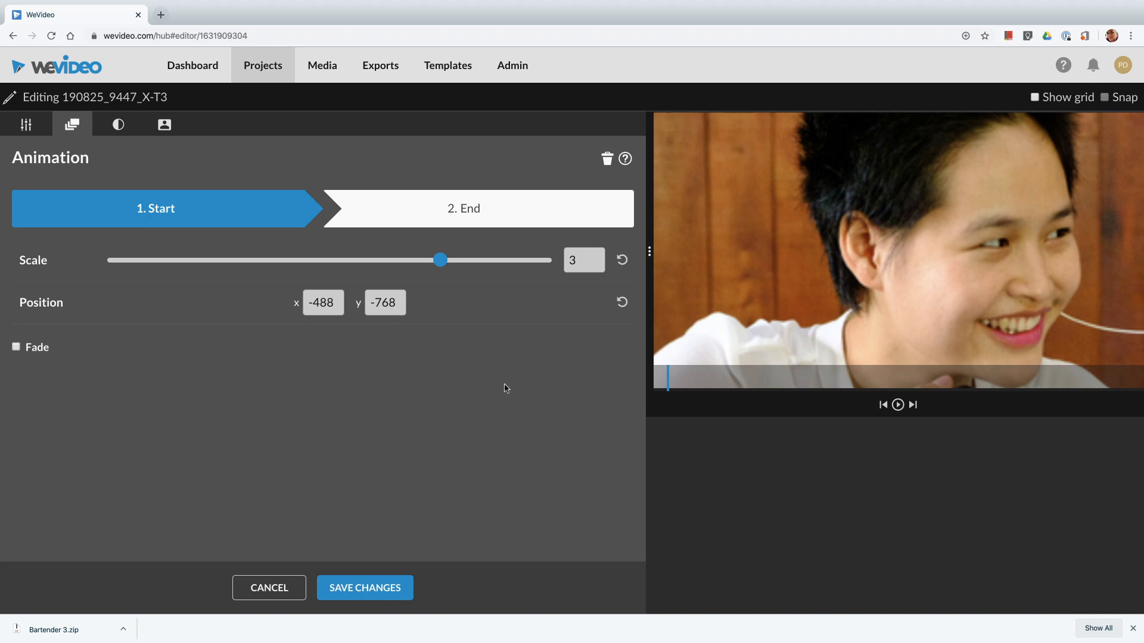
# - Frame both people as the second clip's animation end at scale 2.12, position about x -891, y -295, then preview and save
pyautogui.click(473, 207)
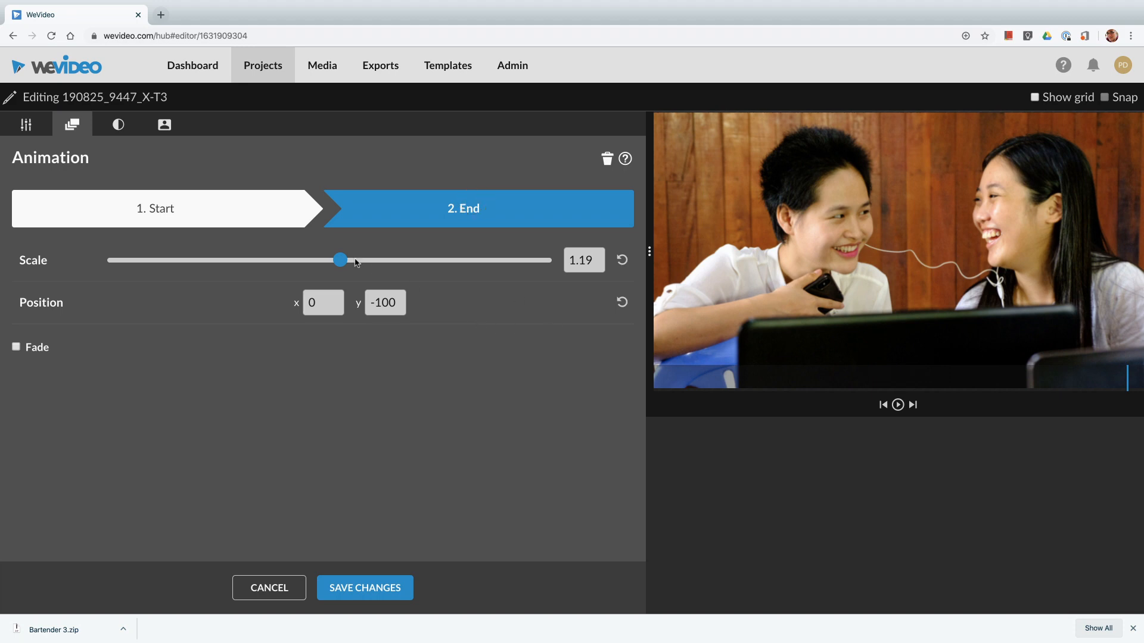
pyautogui.moveTo(344, 259); pyautogui.dragTo(393, 260)
pyautogui.moveTo(869, 143); pyautogui.dragTo(781, 281)
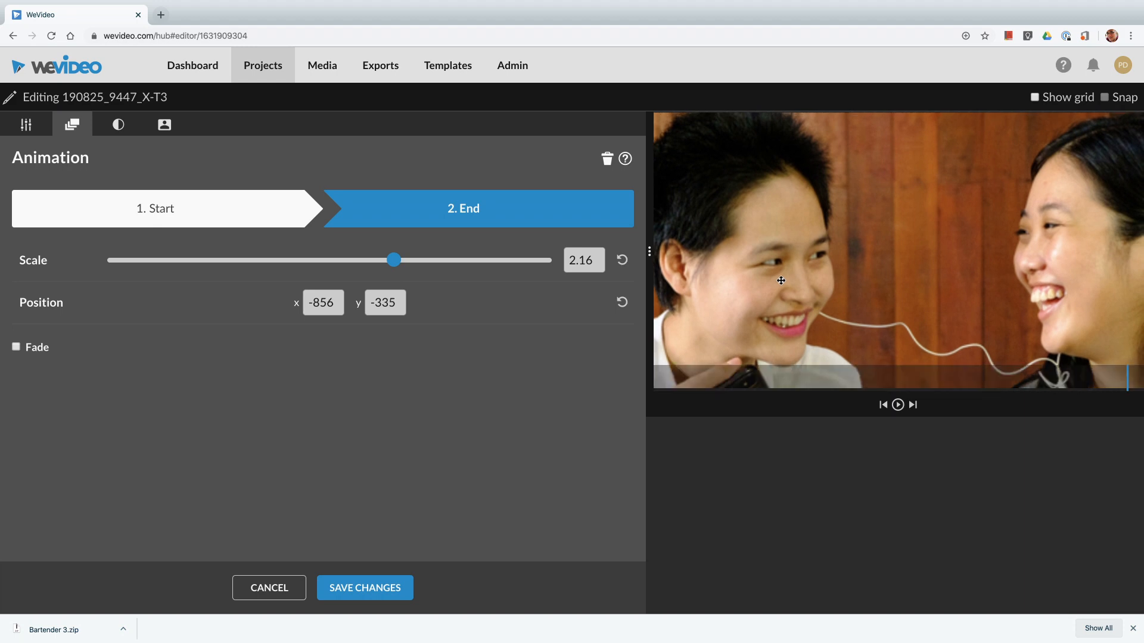
pyautogui.moveTo(393, 262); pyautogui.dragTo(390, 262)
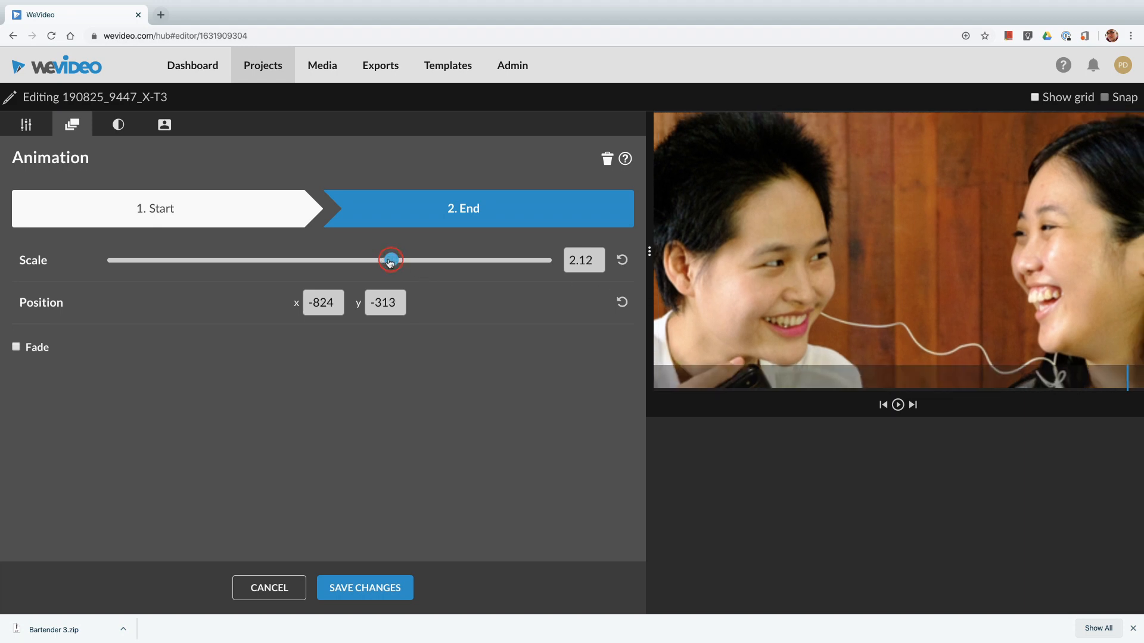
pyautogui.moveTo(829, 238); pyautogui.dragTo(811, 243)
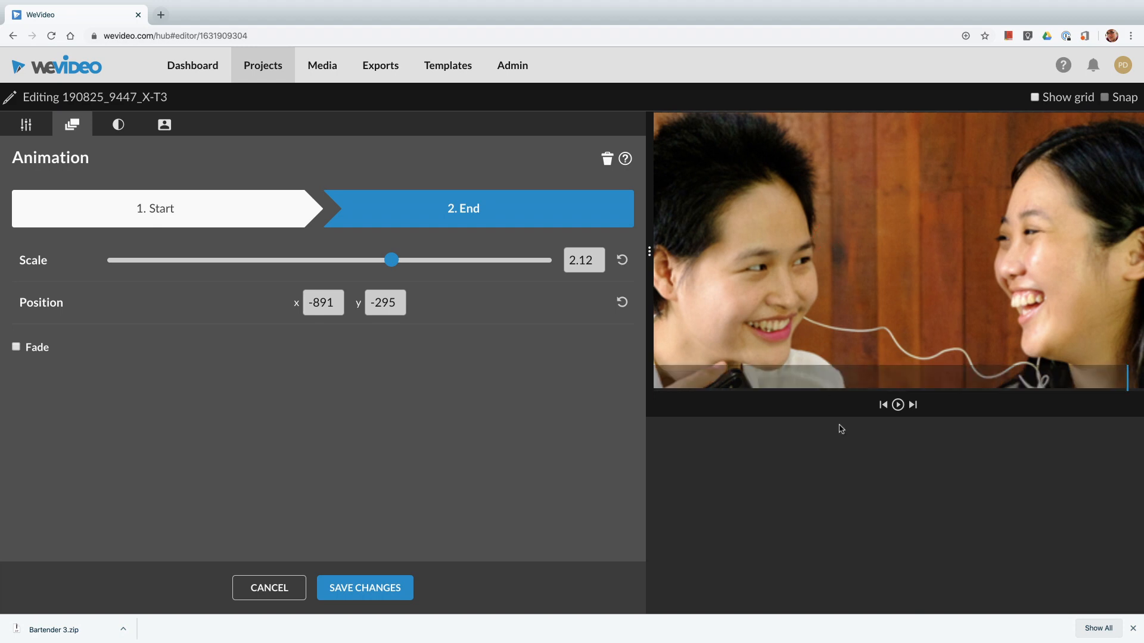
pyautogui.click(898, 405)
pyautogui.click(386, 588)
# - Play the timeline from near the beginning to review the animations of both clips
pyautogui.moveTo(411, 434); pyautogui.dragTo(145, 435)
pyautogui.press('space')
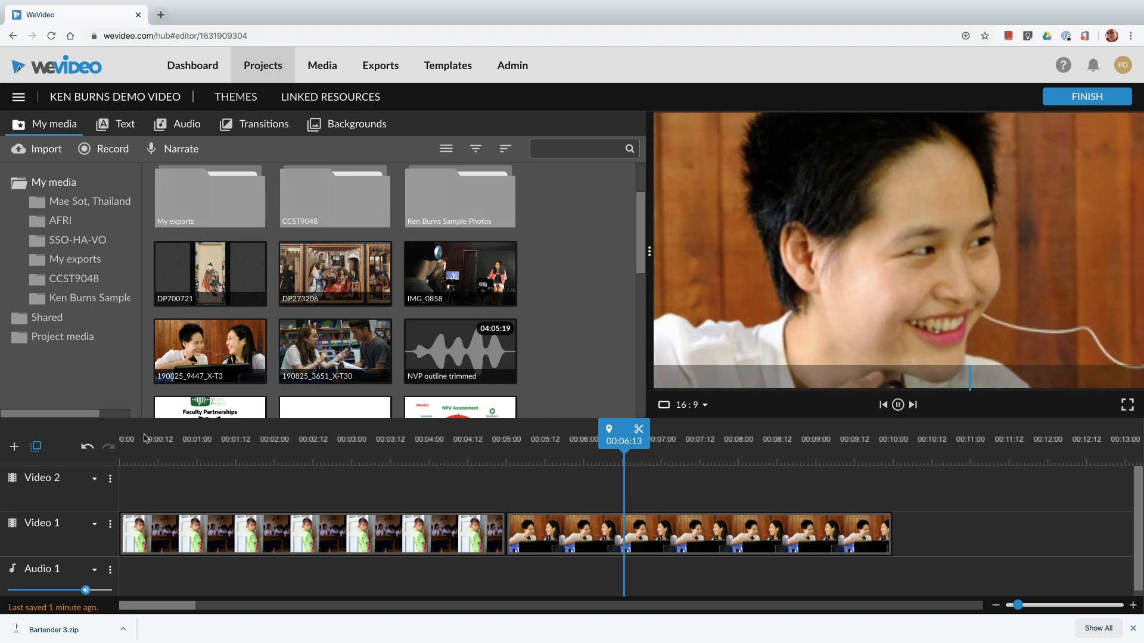
pyautogui.press('space')
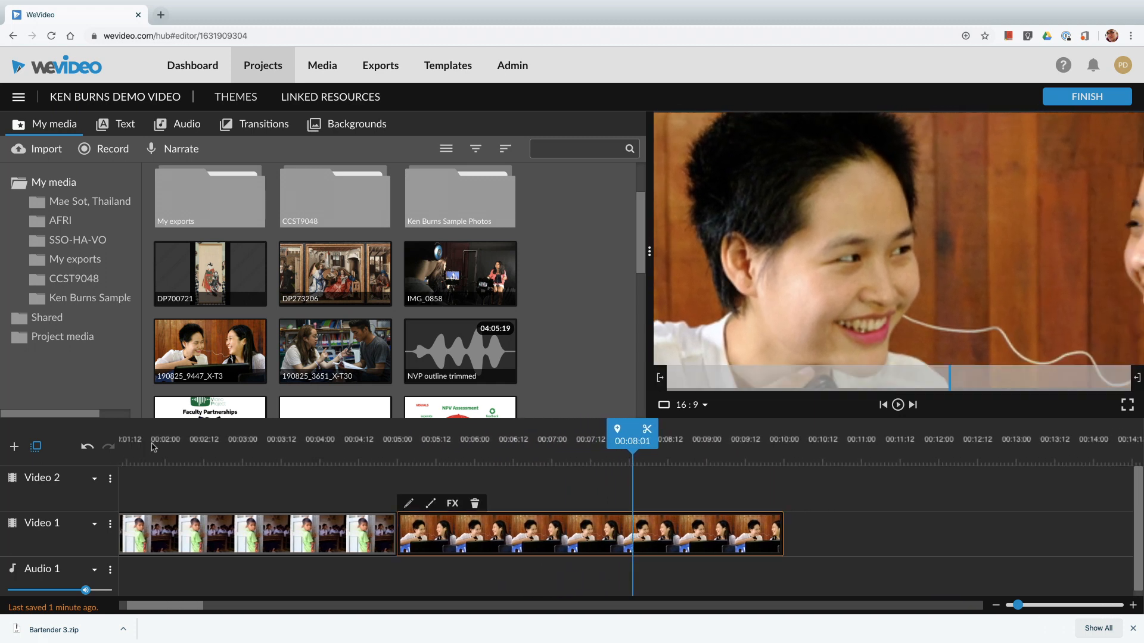
# - Add a Cross blur transition lasting 3 seconds between the two clips and play the video from the start
pyautogui.click(258, 130)
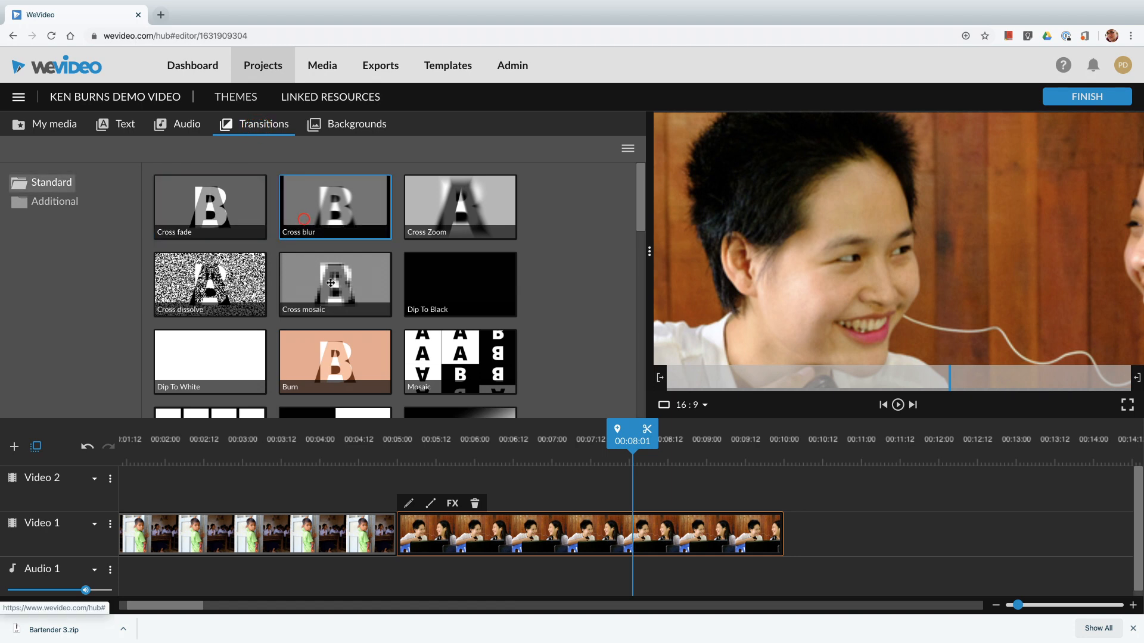
pyautogui.moveTo(304, 218); pyautogui.dragTo(397, 533)
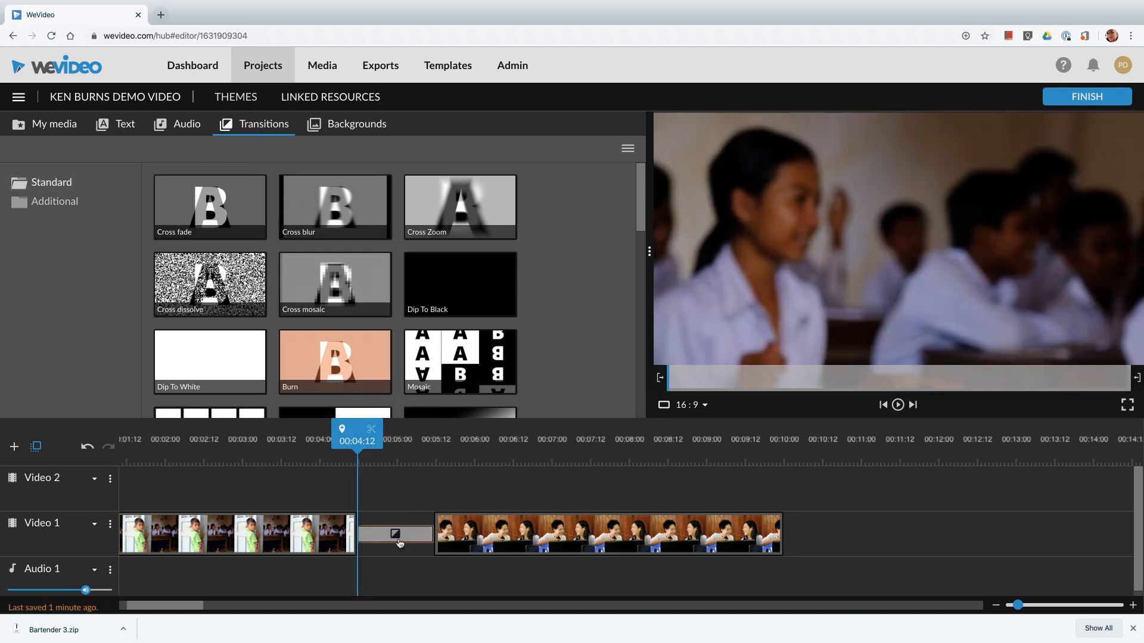
pyautogui.click(398, 536)
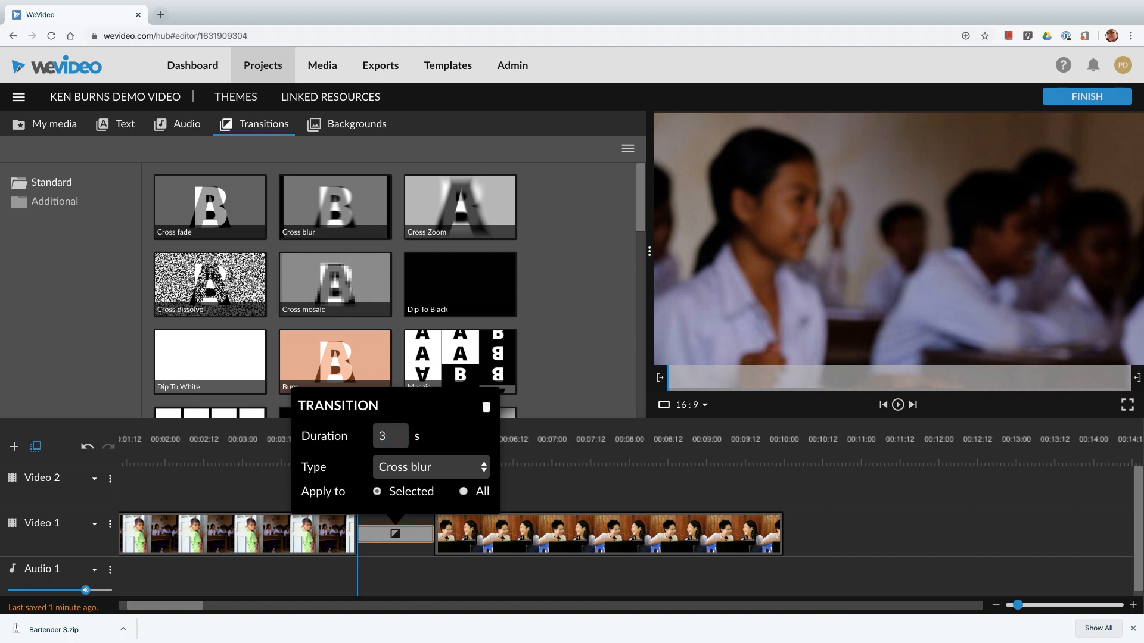
pyautogui.press('Return')
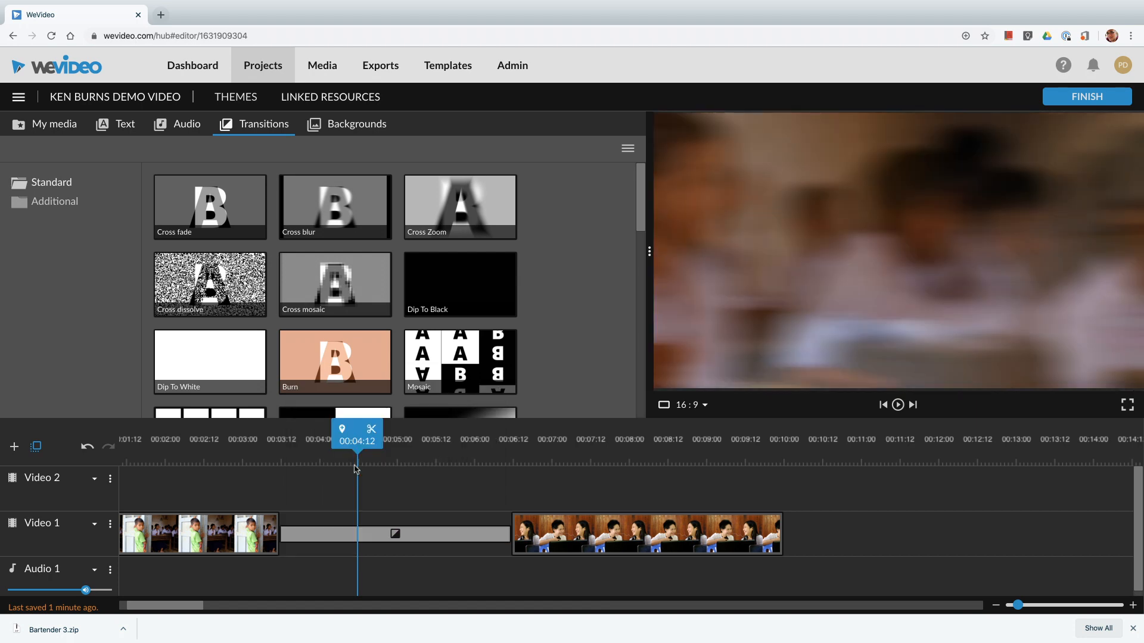
pyautogui.moveTo(342, 441); pyautogui.dragTo(2, 447)
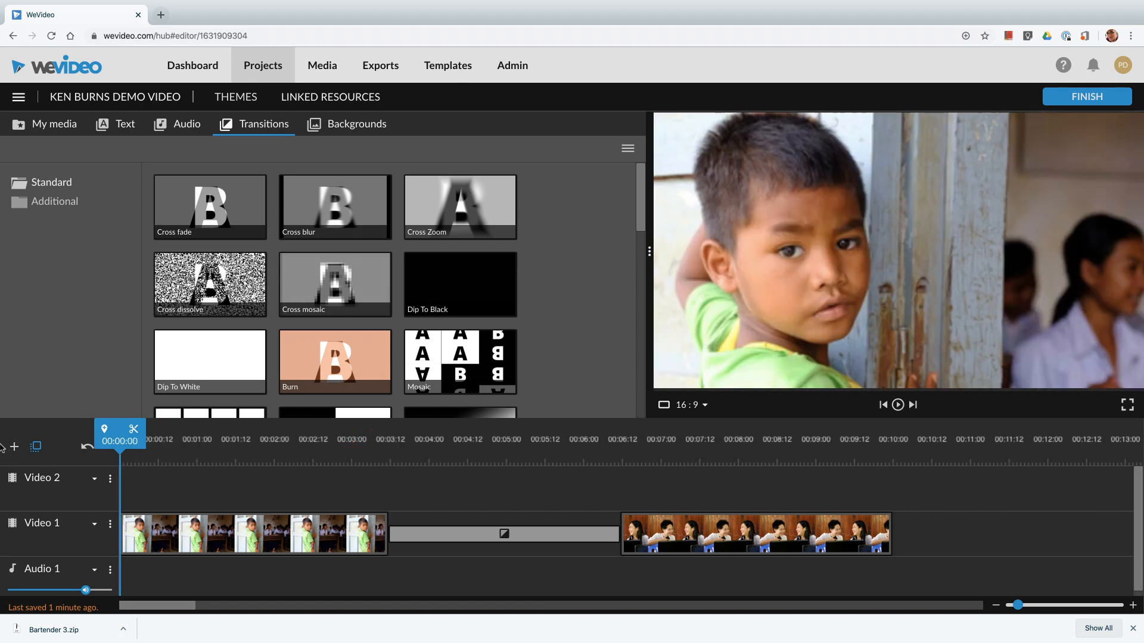
pyautogui.press('space')
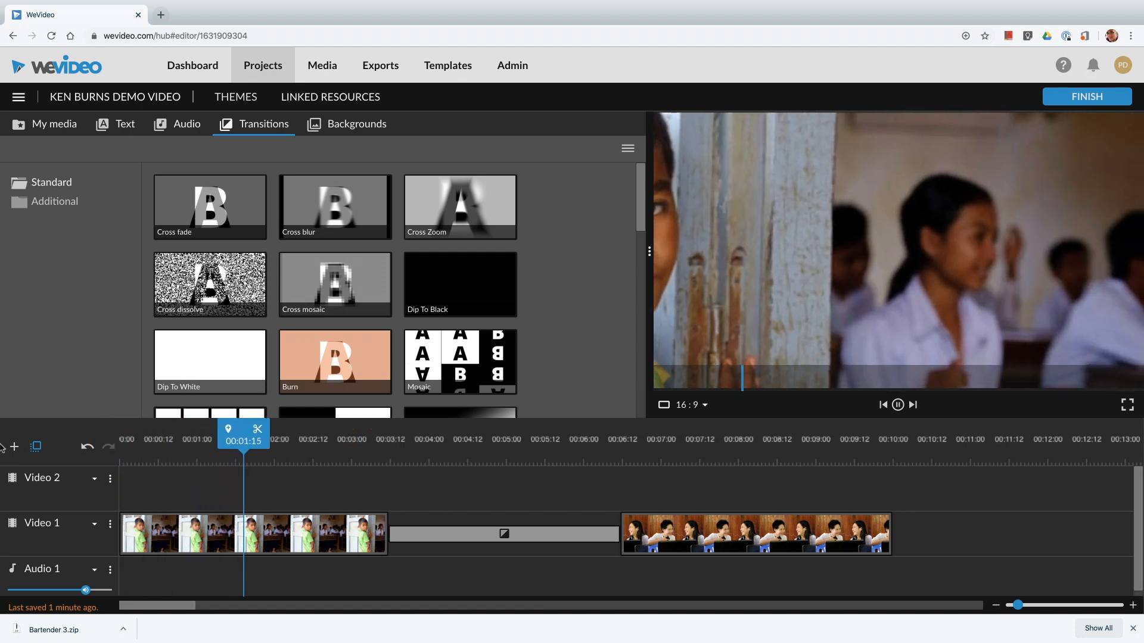